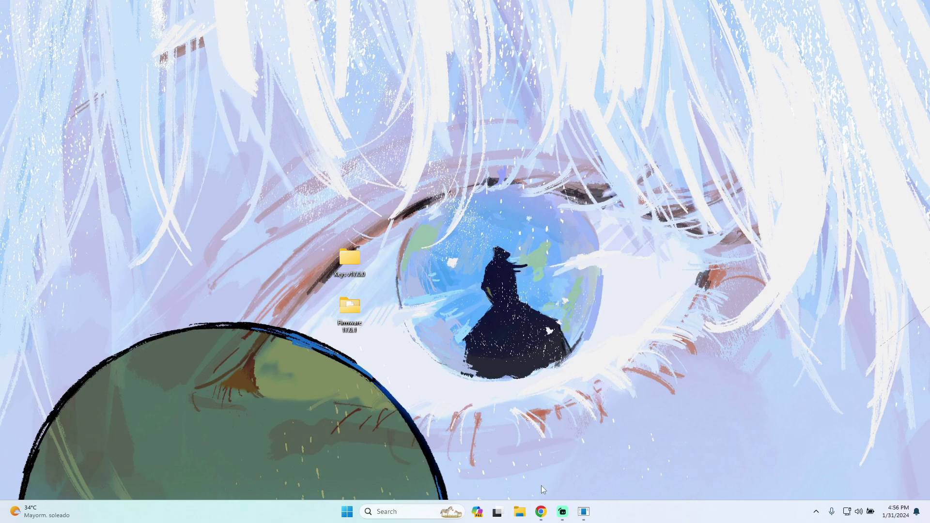
- Restore the Chrome window showing the Google page with the Yuzu search
{"action": "left_click", "coordinate": [541, 512]}
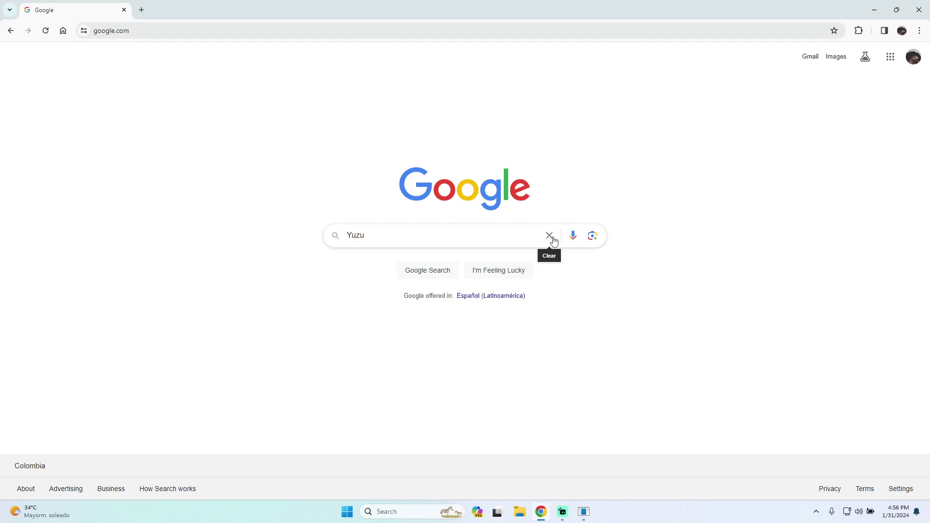
- Search Yuzu and save the Windows x64 yuzu_install from yuzu-emu.org to the Desktop, then minimize Chrome
{"action": "left_click", "coordinate": [413, 234]}
{"action": "key", "text": "Return"}
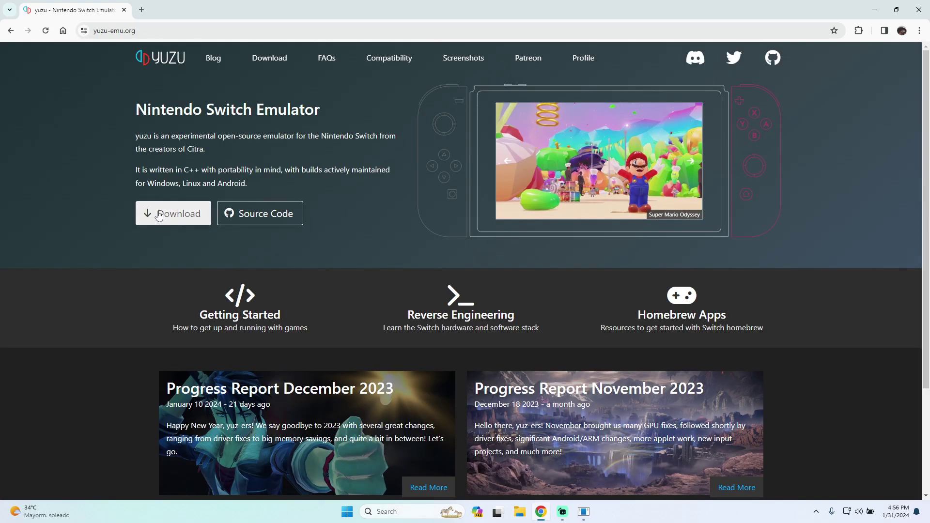
{"action": "left_click", "coordinate": [191, 232]}
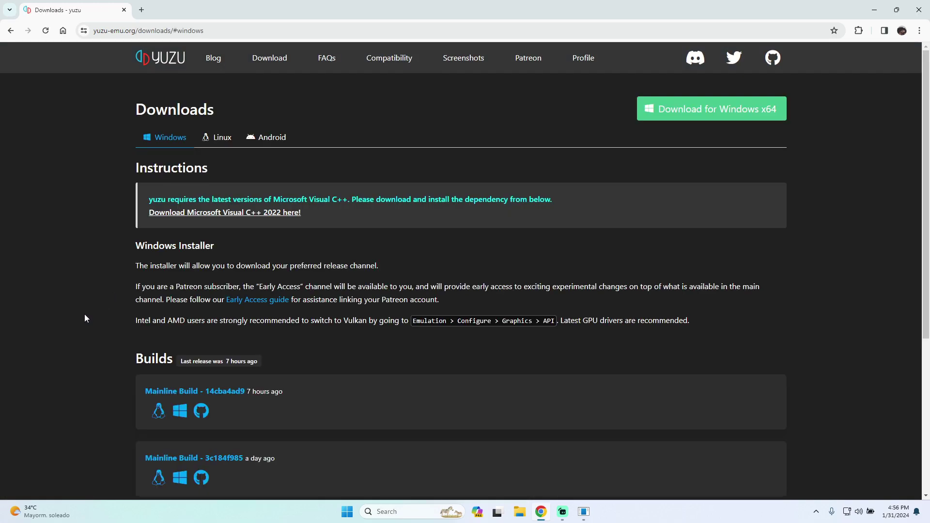
{"action": "left_click", "coordinate": [691, 114]}
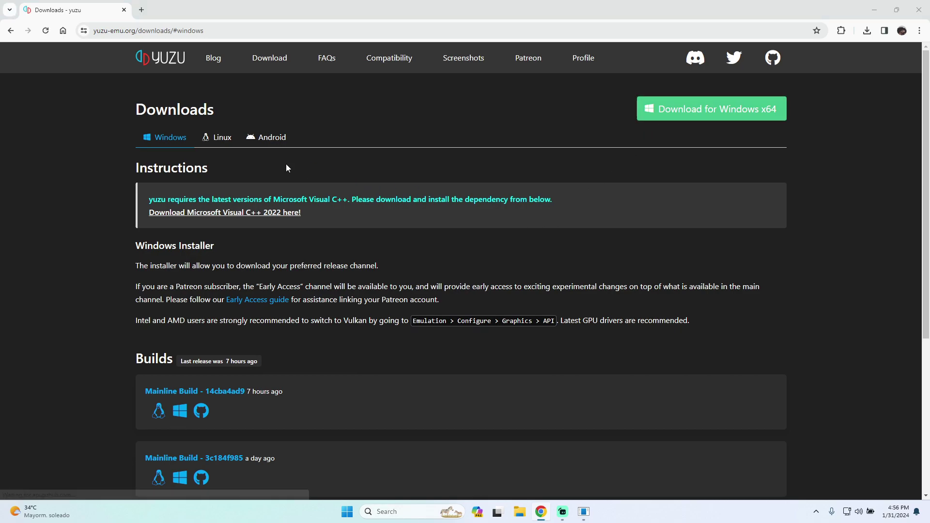
{"action": "left_click", "coordinate": [42, 113]}
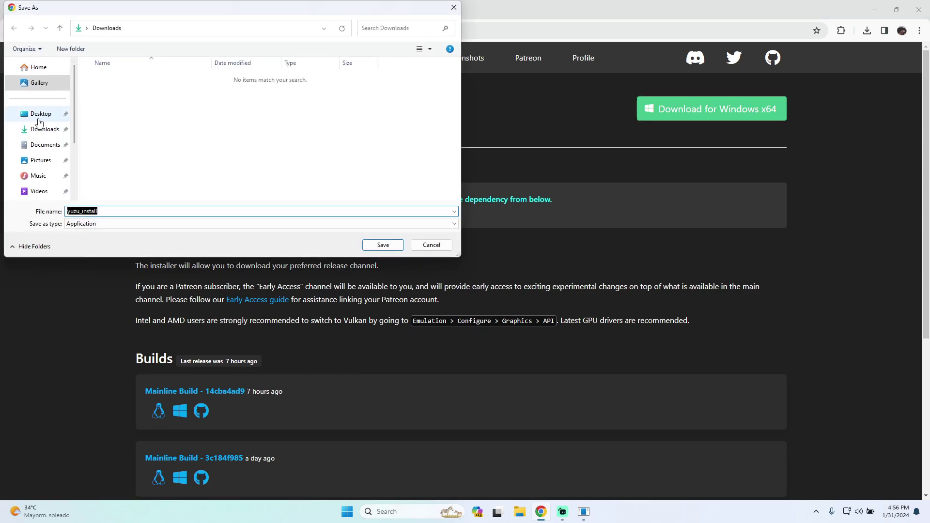
{"action": "left_click", "coordinate": [382, 244]}
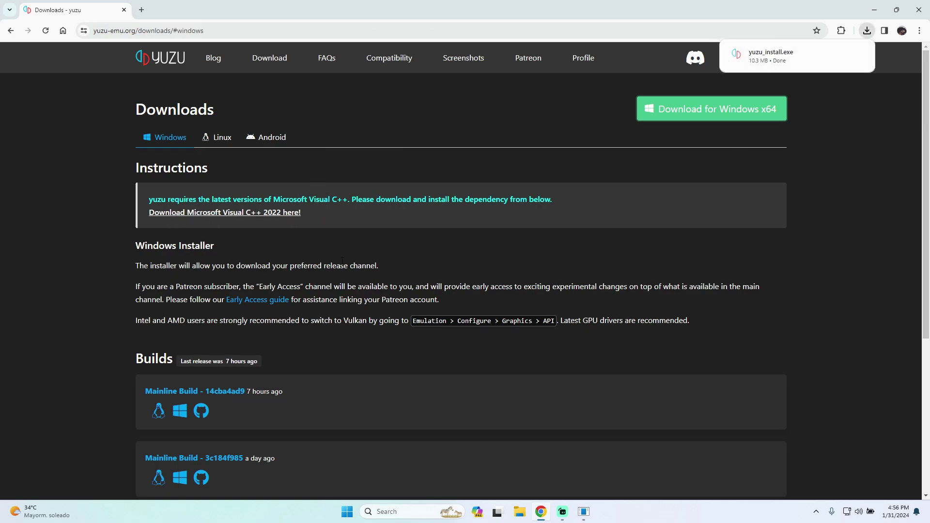
{"action": "left_click", "coordinate": [875, 10]}
- Run yuzu_install, check for updates (already up to date), and exit the installer
{"action": "left_click_drag", "start_coordinate": [18, 18], "coordinate": [483, 230]}
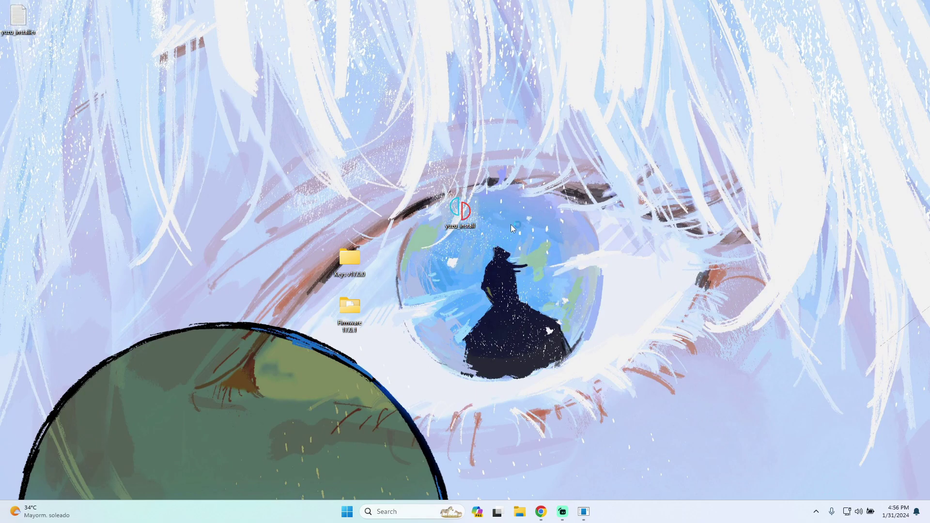
{"action": "double_click", "coordinate": [456, 212]}
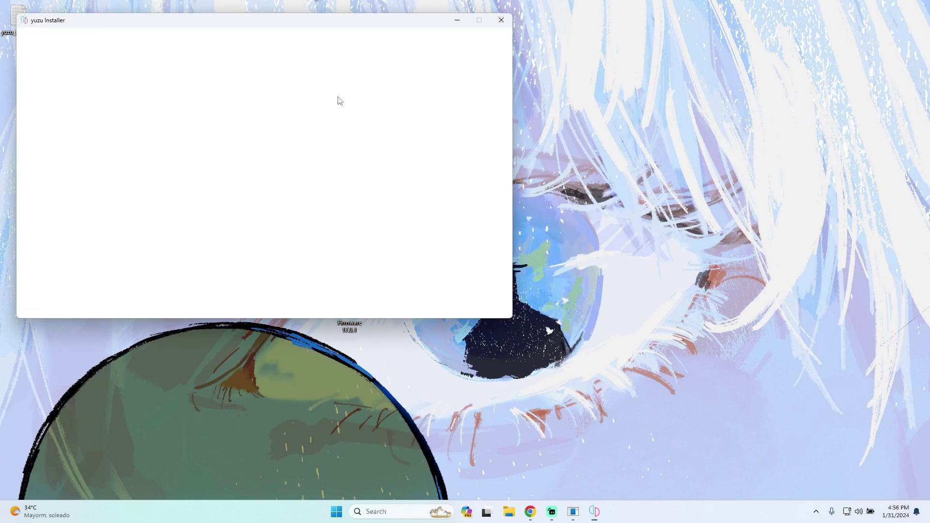
{"action": "left_click_drag", "start_coordinate": [192, 23], "coordinate": [395, 109]}
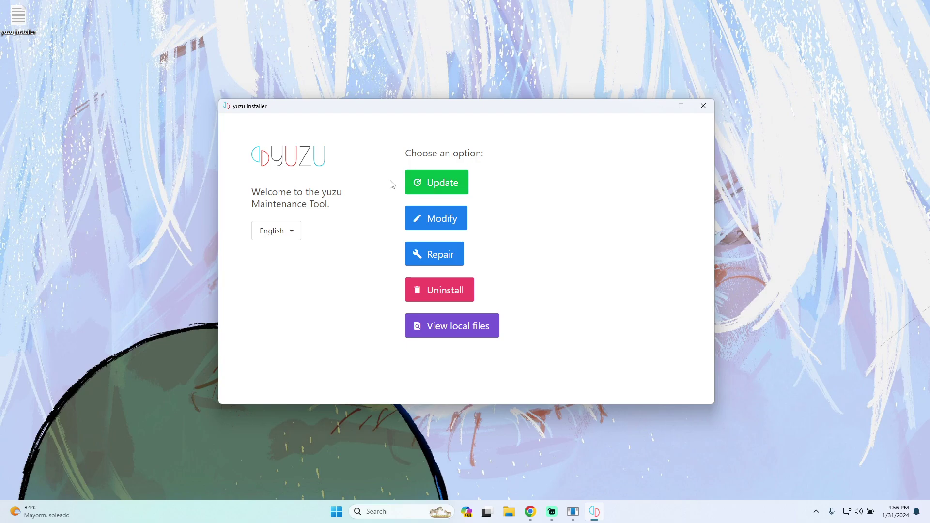
{"action": "left_click", "coordinate": [434, 189]}
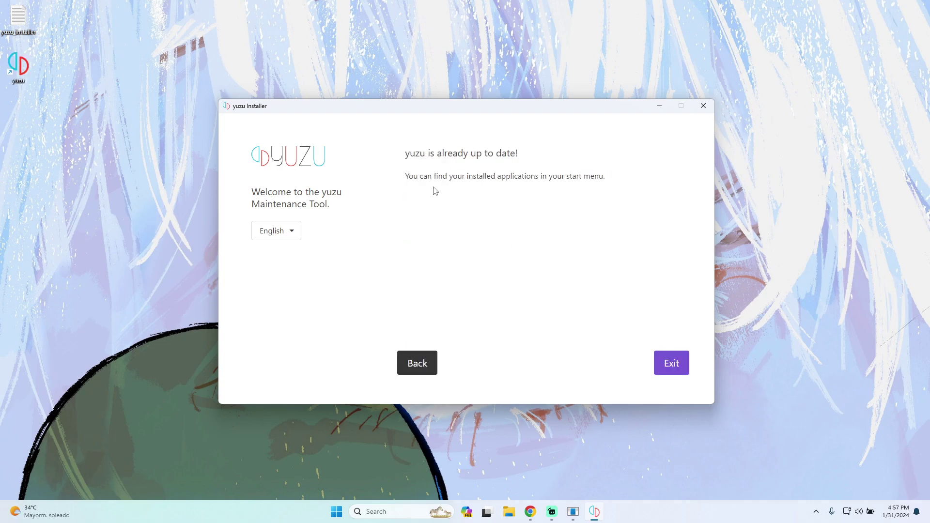
{"action": "left_click", "coordinate": [672, 360]}
- Delete the yuzu_install file and place the yuzu shortcut beside the folders
{"action": "left_click_drag", "start_coordinate": [461, 199], "coordinate": [30, 39]}
{"action": "key", "text": "Delete"}
{"action": "left_click_drag", "start_coordinate": [31, 71], "coordinate": [606, 318]}
{"action": "left_click_drag", "start_coordinate": [295, 187], "coordinate": [295, 221]}
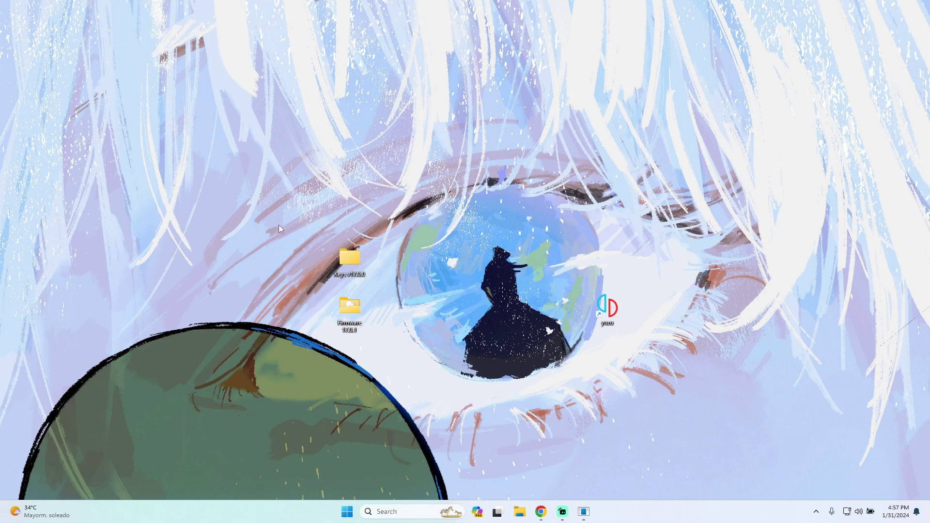
- Start yuzu from its desktop shortcut and open its user folder via File > Open yuzu Folder
{"action": "left_click_drag", "start_coordinate": [303, 226], "coordinate": [382, 363]}
{"action": "double_click", "coordinate": [610, 307]}
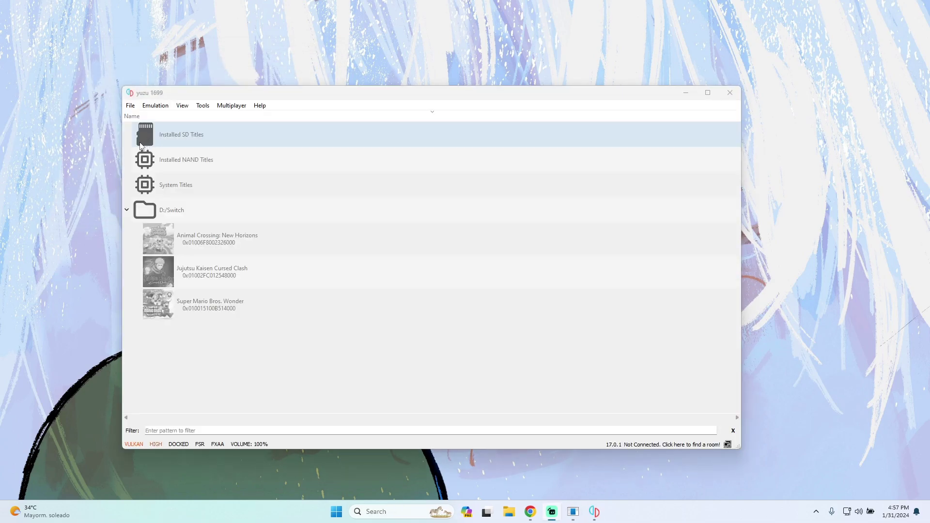
{"action": "left_click_drag", "start_coordinate": [209, 94], "coordinate": [514, 121]}
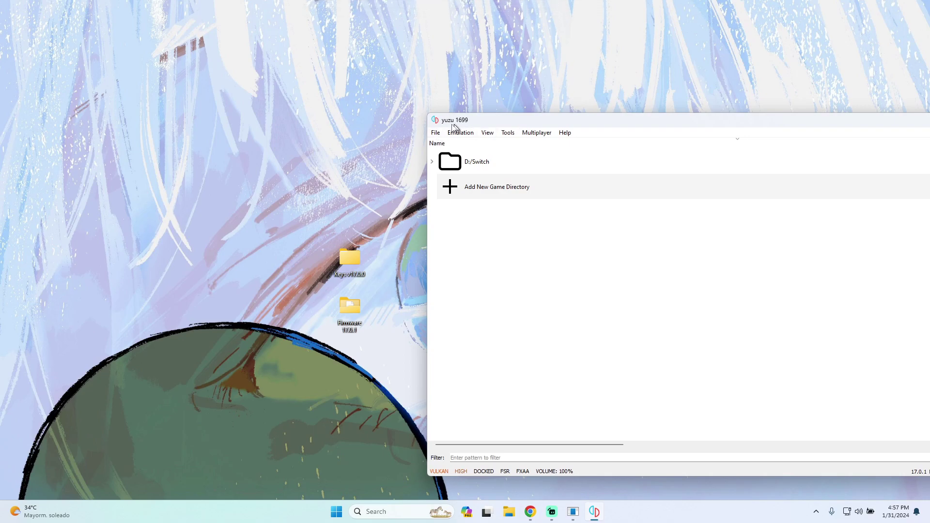
{"action": "left_click_drag", "start_coordinate": [453, 125], "coordinate": [333, 124]}
{"action": "left_click", "coordinate": [314, 136]}
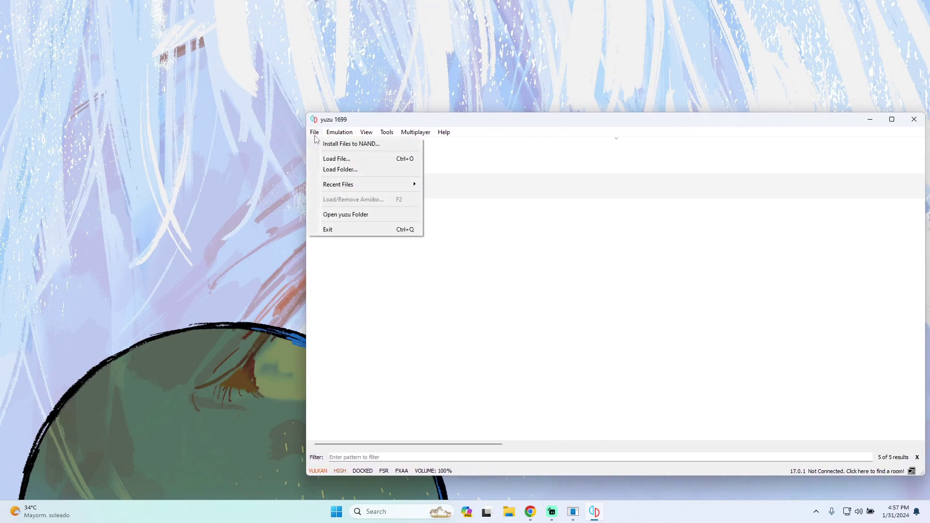
{"action": "left_click", "coordinate": [355, 217]}
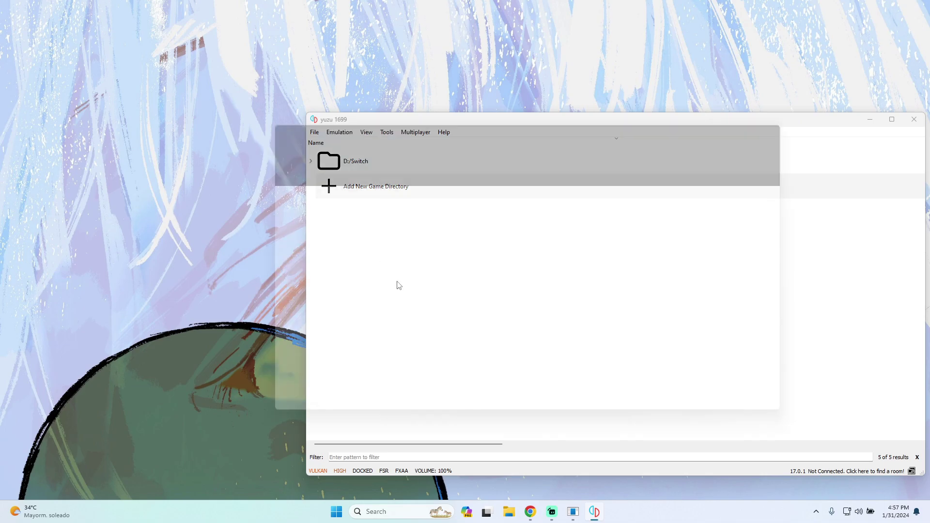
{"action": "left_click_drag", "start_coordinate": [463, 124], "coordinate": [414, 113]}
- Open yuzu's keys folder, then copy prod.keys and title.keys from Keys v17.0.0 > TheProdkKeys.com-V17.0.0
{"action": "double_click", "coordinate": [295, 280]}
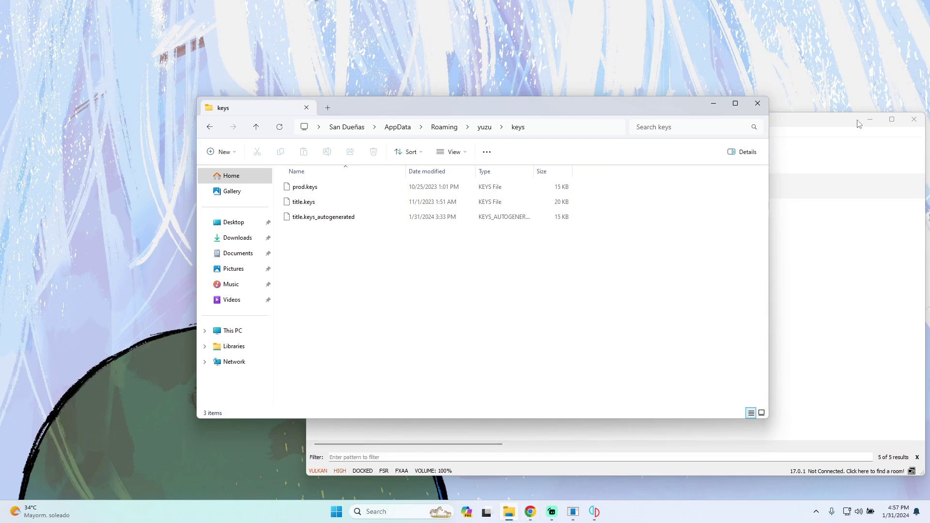
{"action": "left_click_drag", "start_coordinate": [596, 110], "coordinate": [701, 97]}
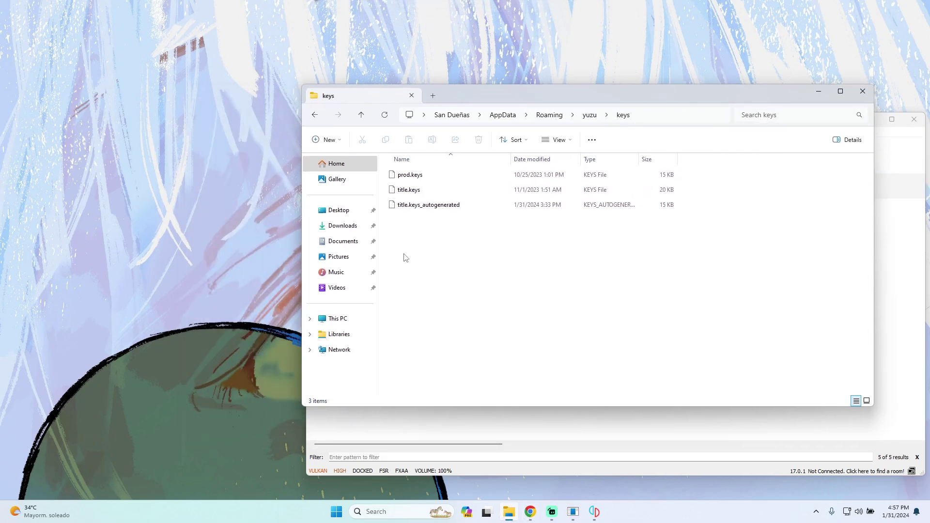
{"action": "left_click", "coordinate": [877, 122]}
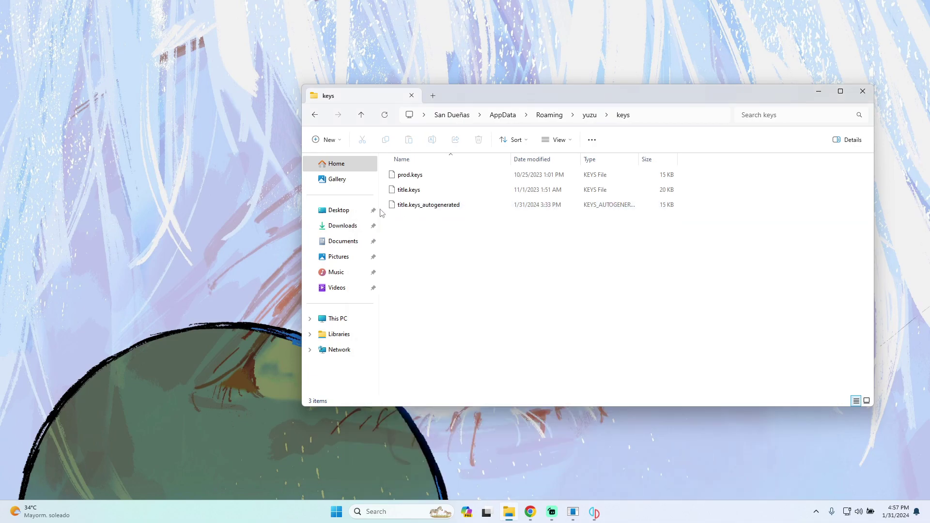
{"action": "mouse_move", "coordinate": [444, 94]}
{"action": "left_mouse_down"}
{"action": "mouse_move", "coordinate": [566, 96]}
{"action": "mouse_move", "coordinate": [451, 108]}
{"action": "left_mouse_up"}
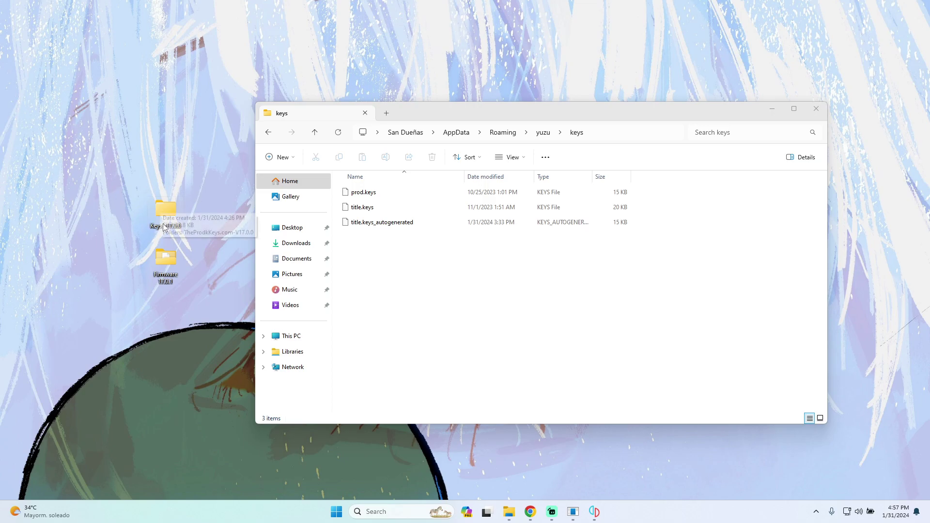
{"action": "double_click", "coordinate": [160, 212]}
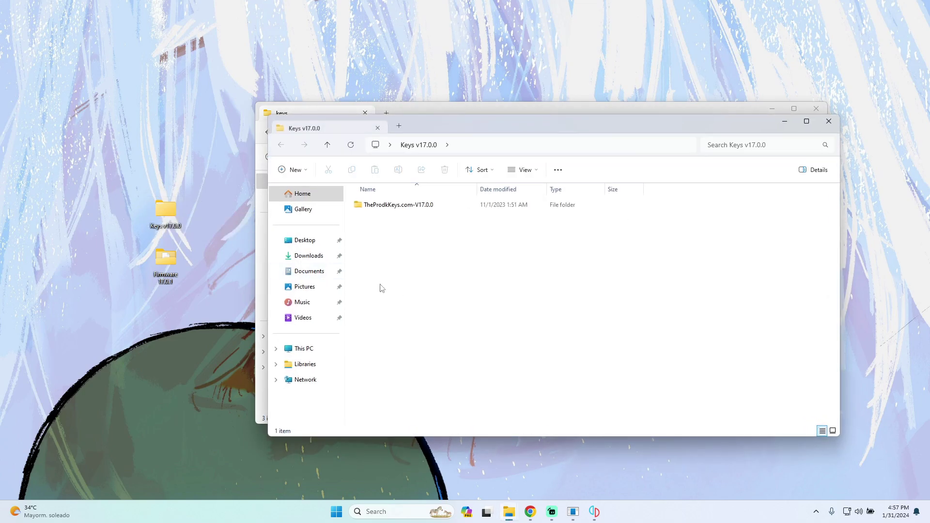
{"action": "double_click", "coordinate": [400, 205]}
{"action": "left_click_drag", "start_coordinate": [446, 272], "coordinate": [374, 207]}
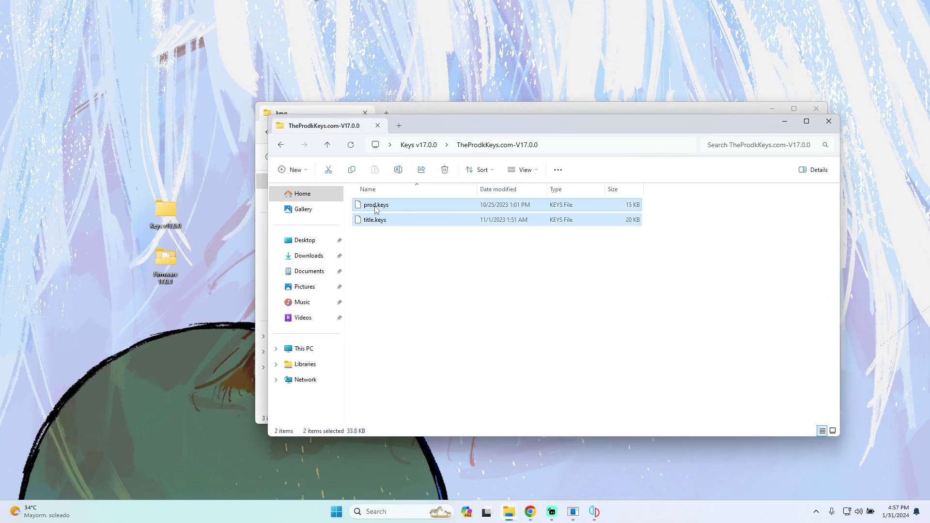
{"action": "right_click", "coordinate": [375, 208]}
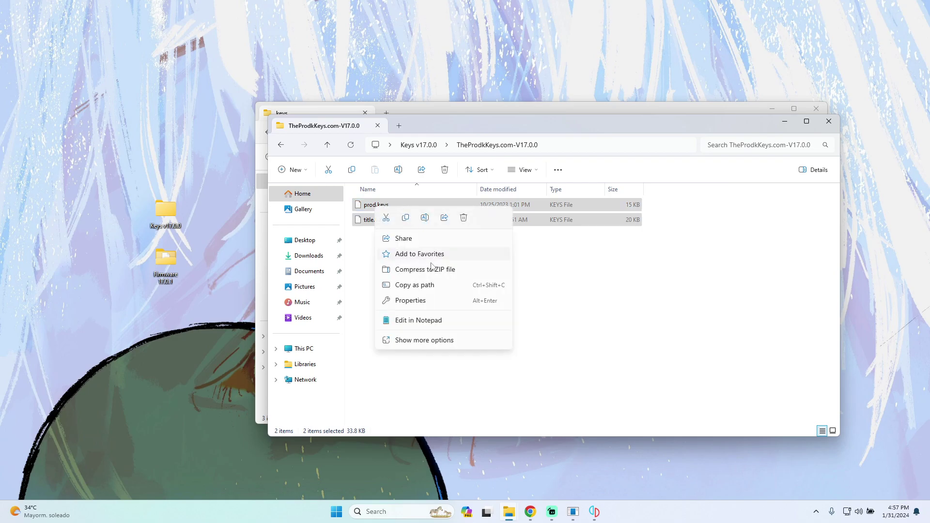
{"action": "left_click", "coordinate": [406, 219]}
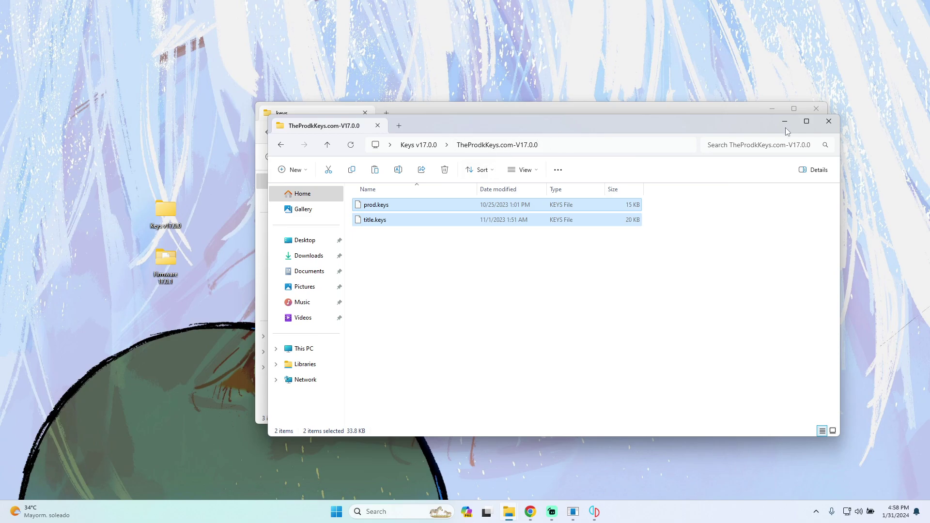
- Paste both key files into yuzu's keys folder, replacing the existing ones
{"action": "left_click", "coordinate": [829, 121]}
{"action": "right_click", "coordinate": [422, 281]}
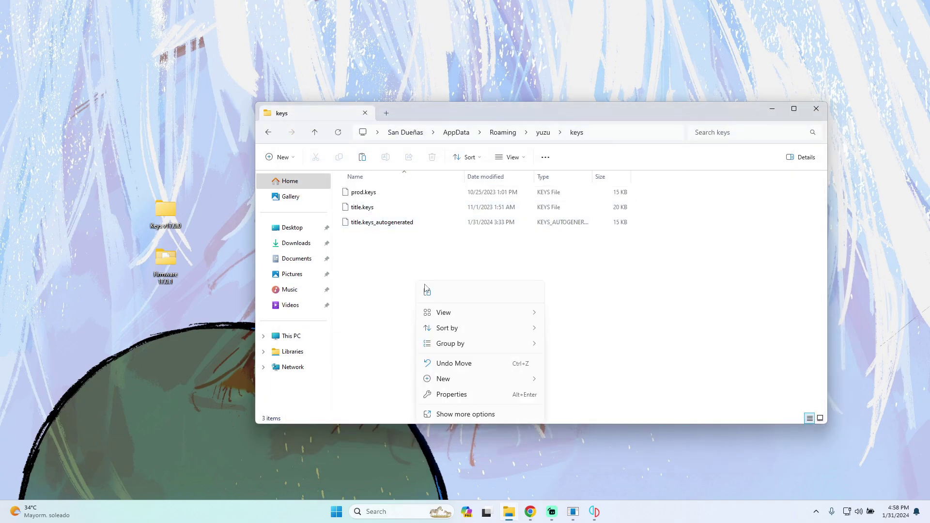
{"action": "left_click", "coordinate": [426, 291]}
{"action": "left_click", "coordinate": [410, 177]}
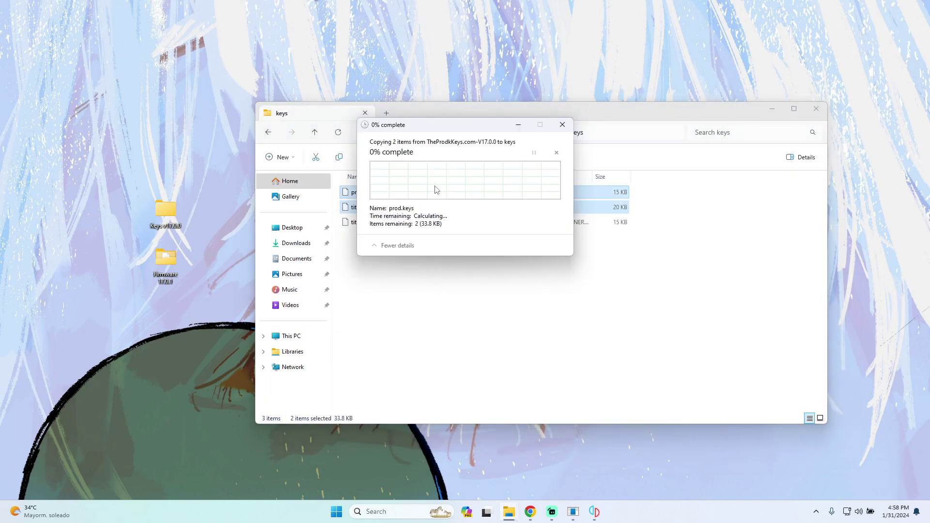
- Close the keys window and delete the Keys v17.0.0 folder from the desktop
{"action": "left_click", "coordinate": [395, 292]}
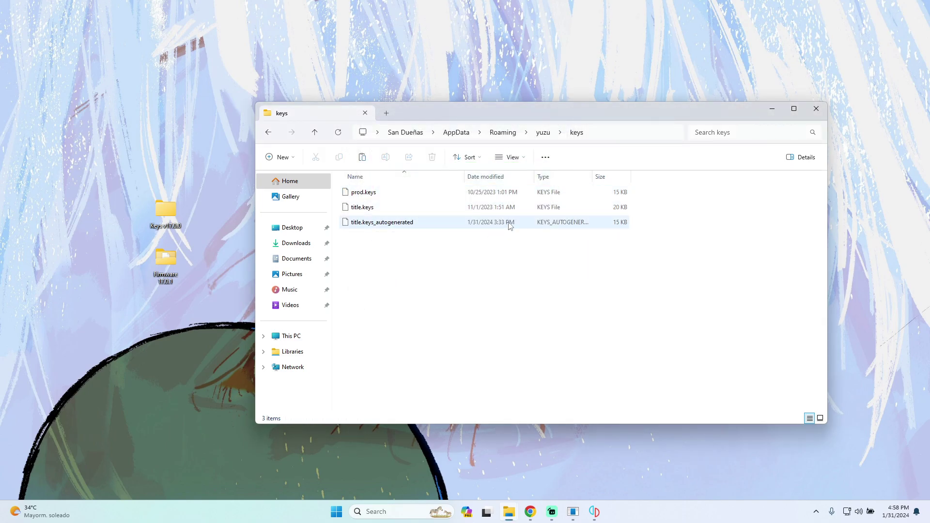
{"action": "left_click", "coordinate": [817, 110]}
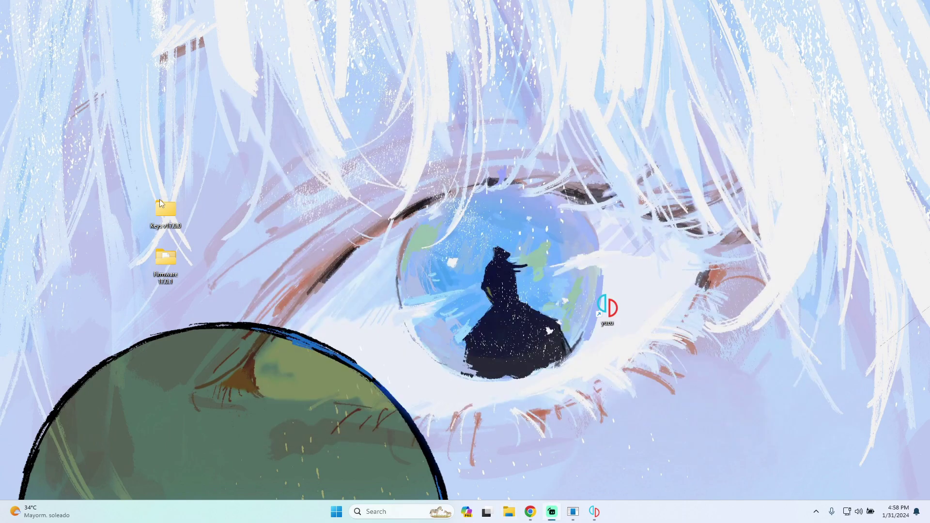
{"action": "left_click", "coordinate": [164, 210]}
{"action": "key", "text": "Delete"}
- Restore yuzu, open the yuzu data folder via File > Open yuzu Folder, and minimize yuzu
{"action": "left_click", "coordinate": [594, 512]}
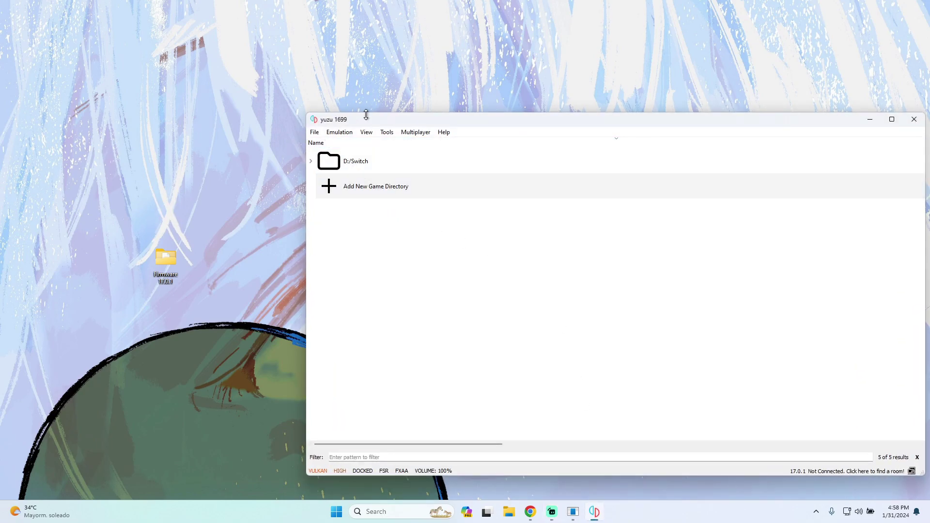
{"action": "left_click_drag", "start_coordinate": [334, 118], "coordinate": [249, 126]}
{"action": "left_click", "coordinate": [229, 139]}
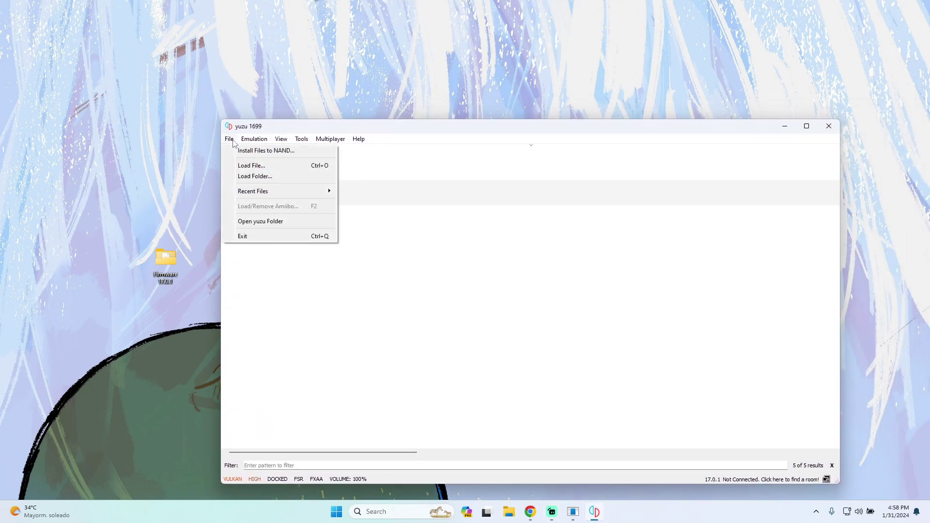
{"action": "left_click", "coordinate": [260, 221]}
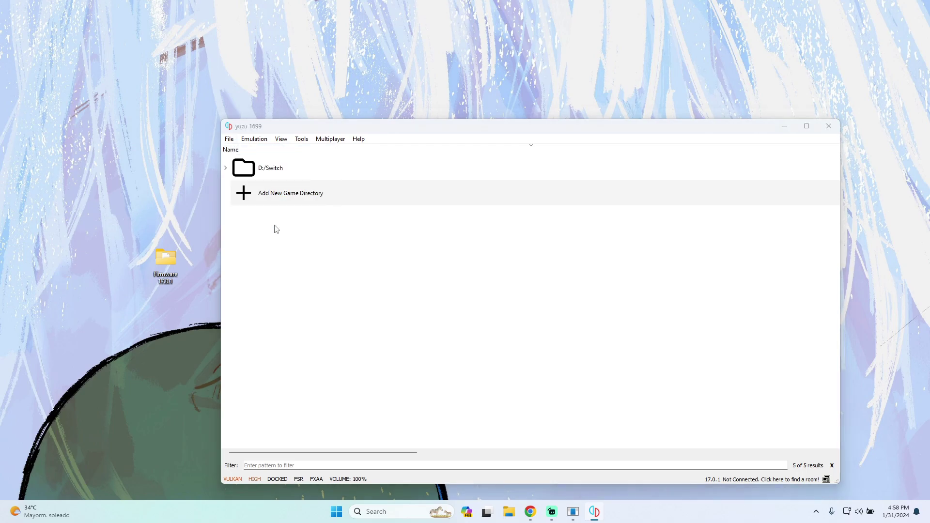
{"action": "left_click", "coordinate": [833, 332]}
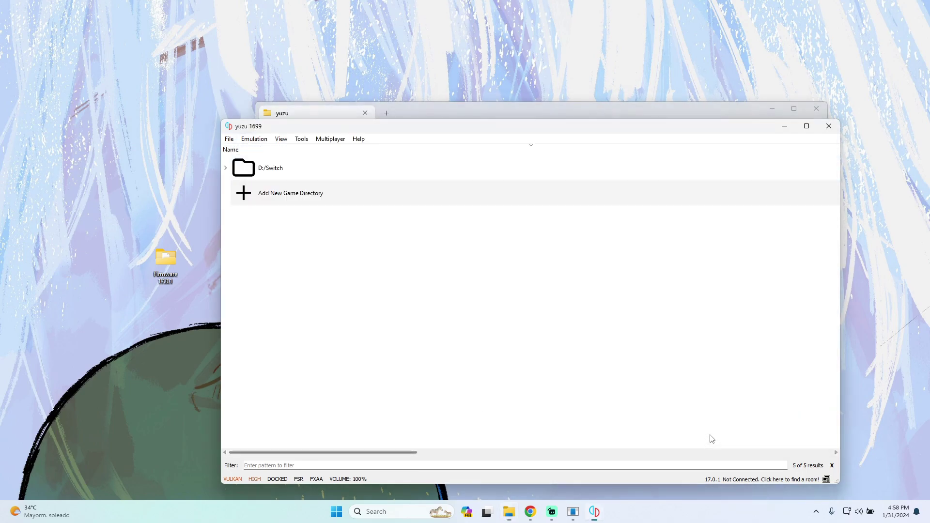
{"action": "left_click", "coordinate": [785, 126]}
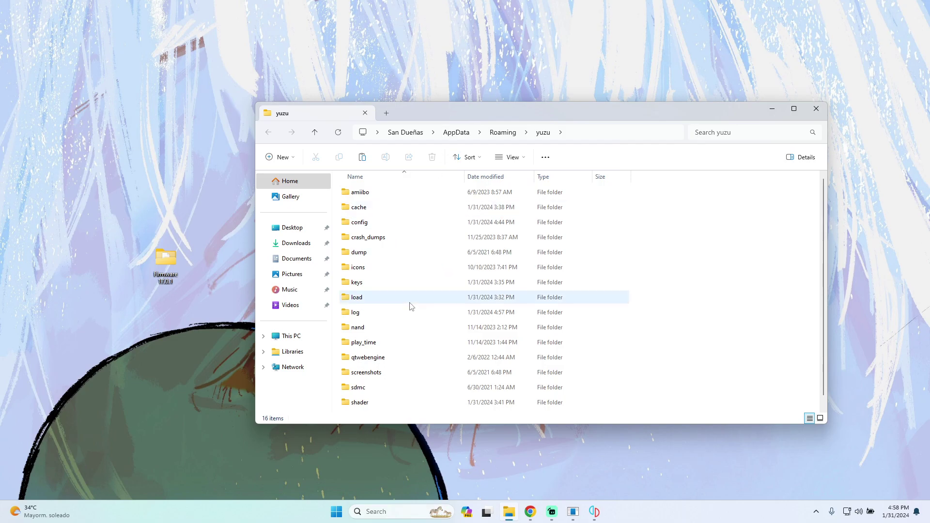
- Navigate into nand\system\Contents, briefly checking the placehld folder
{"action": "double_click", "coordinate": [372, 332]}
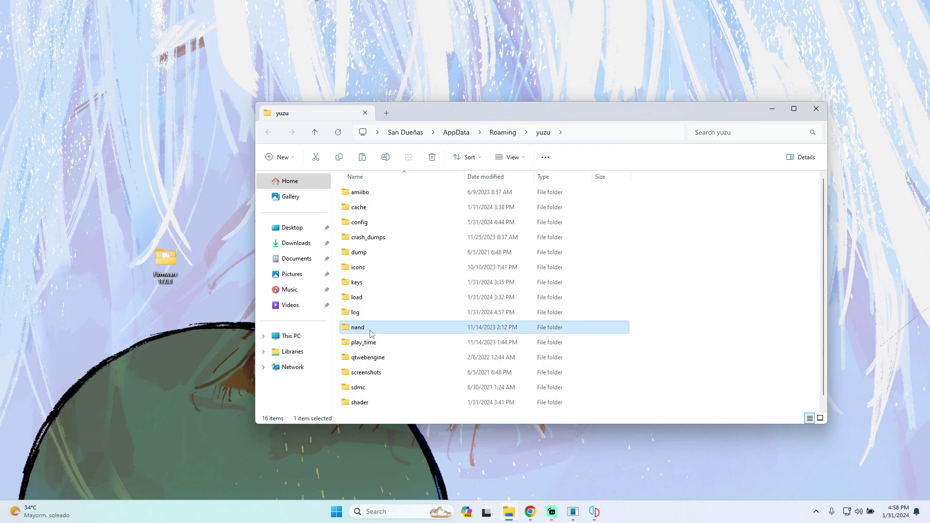
{"action": "double_click", "coordinate": [378, 196]}
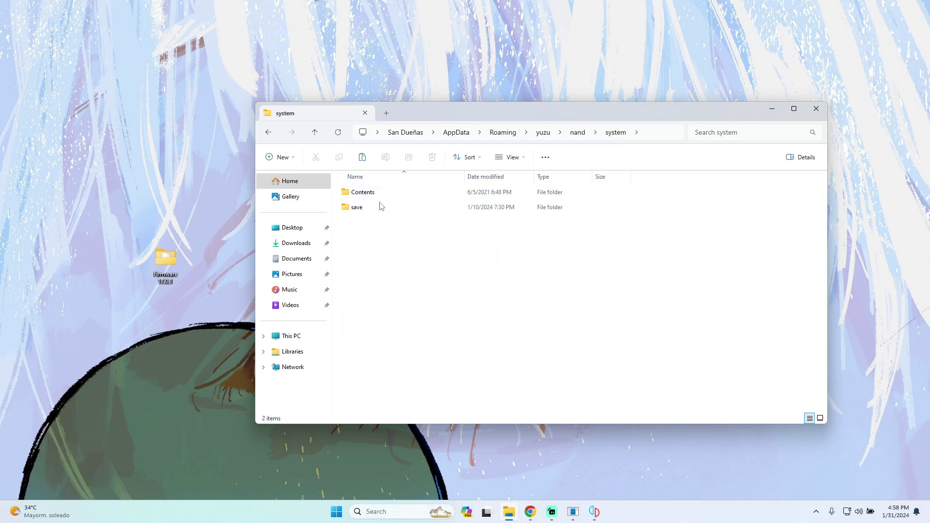
{"action": "left_click", "coordinate": [380, 195]}
{"action": "double_click", "coordinate": [380, 194]}
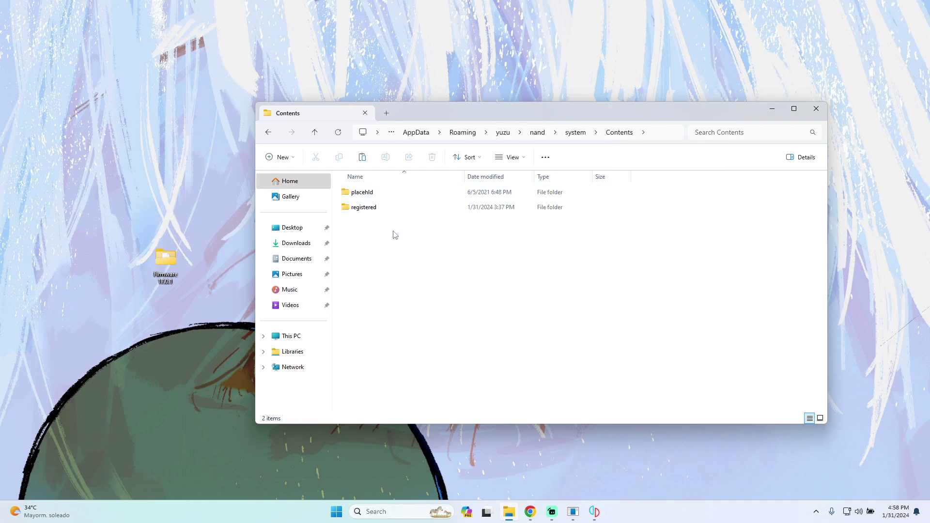
{"action": "double_click", "coordinate": [374, 193]}
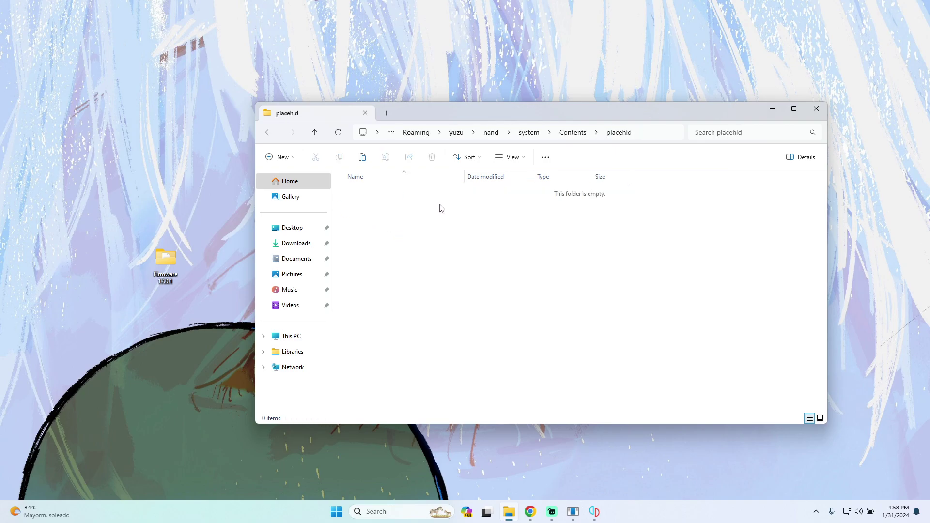
{"action": "left_click", "coordinate": [269, 132]}
- Open the registered folder, then open the Firmware 17.0.1 folder on the desktop
{"action": "double_click", "coordinate": [371, 209]}
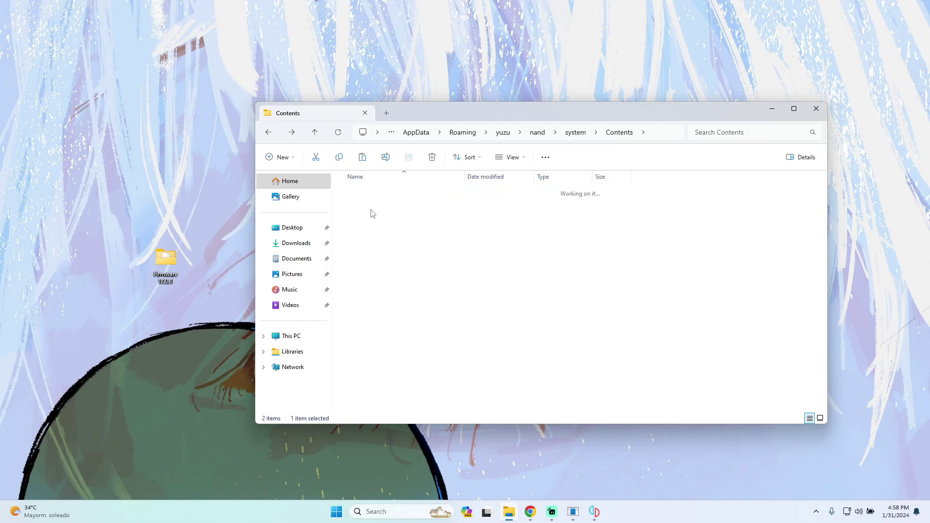
{"action": "left_click_drag", "start_coordinate": [649, 194], "coordinate": [709, 328]}
{"action": "left_click", "coordinate": [709, 328]}
{"action": "left_click", "coordinate": [164, 261]}
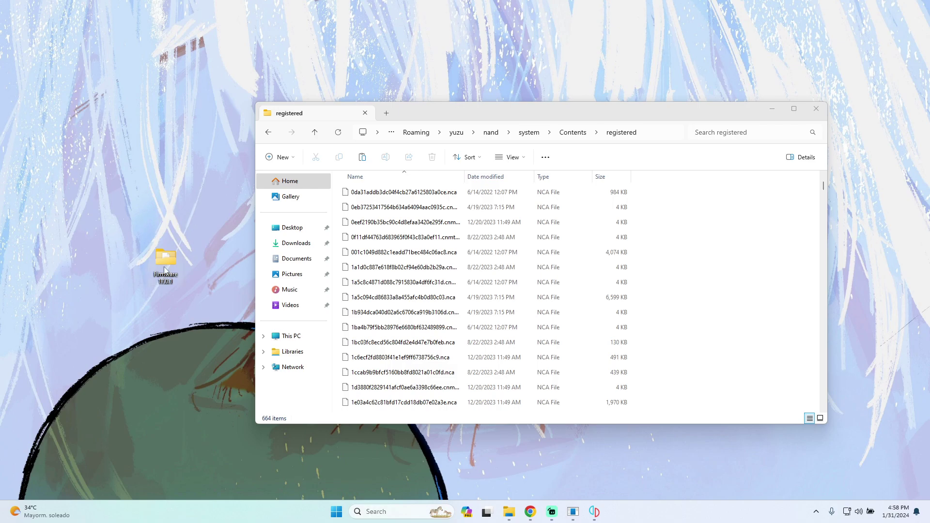
{"action": "double_click", "coordinate": [164, 267]}
- Select all 229 Firmware 17.0.1 files and copy them
{"action": "left_click_drag", "start_coordinate": [658, 207], "coordinate": [630, 342]}
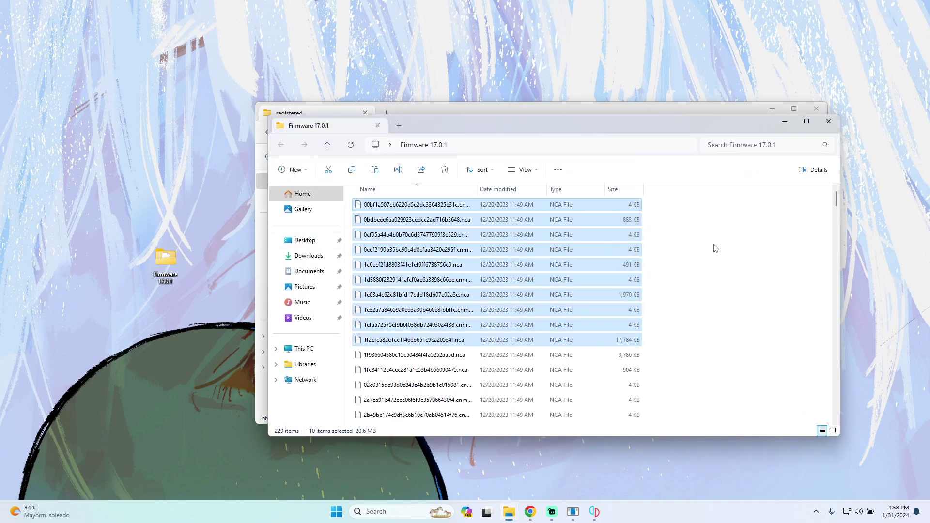
{"action": "left_click", "coordinate": [715, 249]}
{"action": "left_click", "coordinate": [557, 169]}
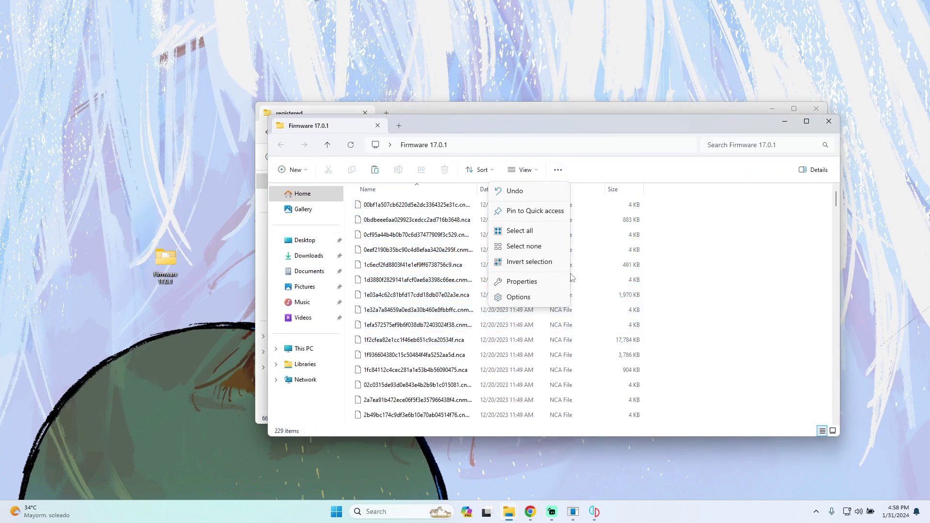
{"action": "left_click", "coordinate": [520, 231]}
{"action": "right_click", "coordinate": [517, 235]}
{"action": "left_click", "coordinate": [550, 372]}
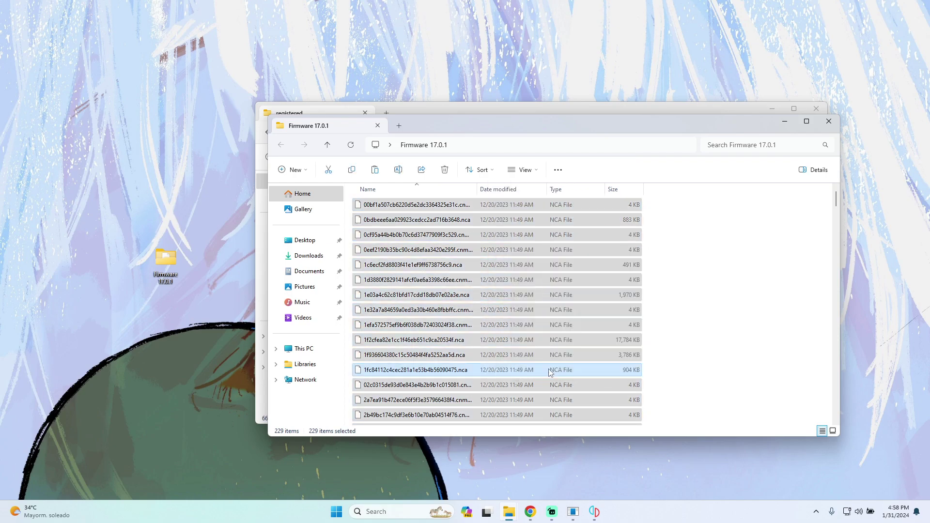
{"action": "left_click", "coordinate": [533, 378]}
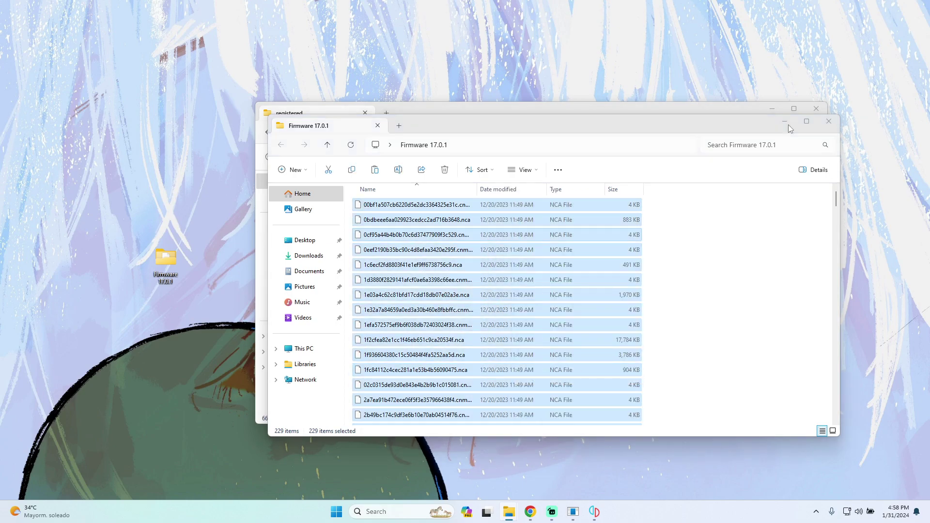
- Paste the firmware files into registered, replacing duplicates, and close the window
{"action": "left_click", "coordinate": [787, 123]}
{"action": "right_click", "coordinate": [697, 236]}
{"action": "left_click", "coordinate": [711, 247]}
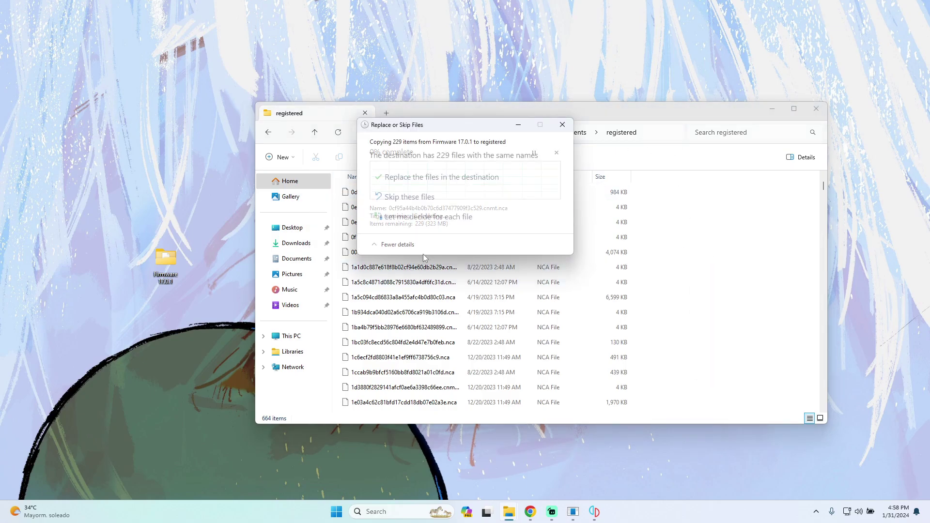
{"action": "left_click", "coordinate": [441, 177]}
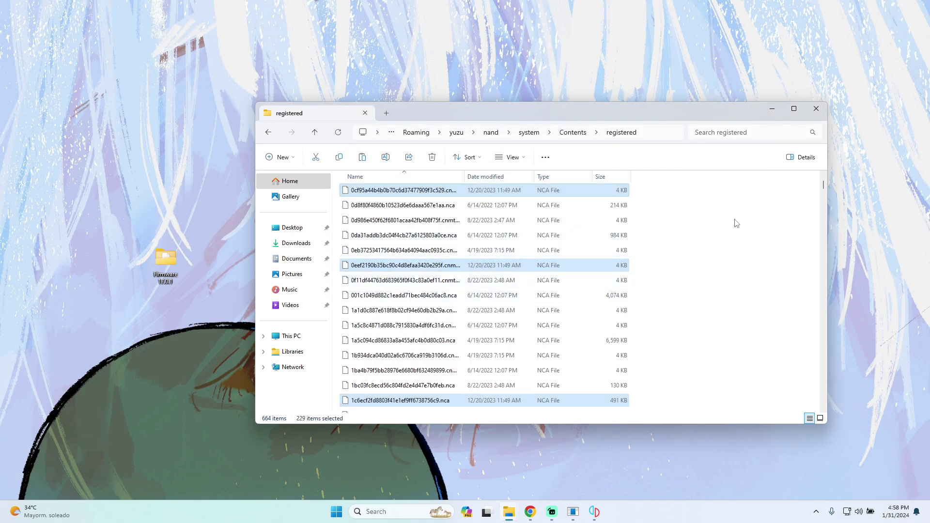
{"action": "left_click", "coordinate": [816, 109]}
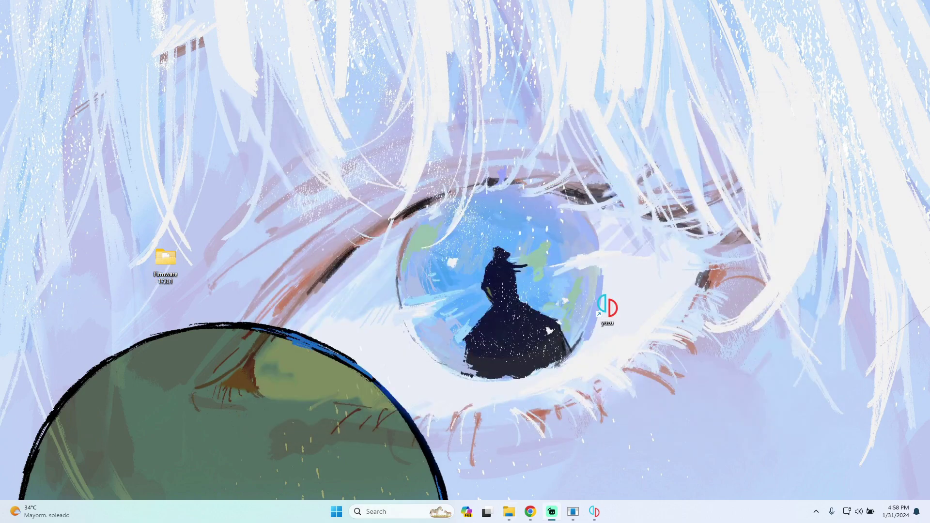
- Launch yuzu from the desktop shortcut and bring the yuzu 1699 window forward
{"action": "left_click_drag", "start_coordinate": [616, 310], "coordinate": [310, 218]}
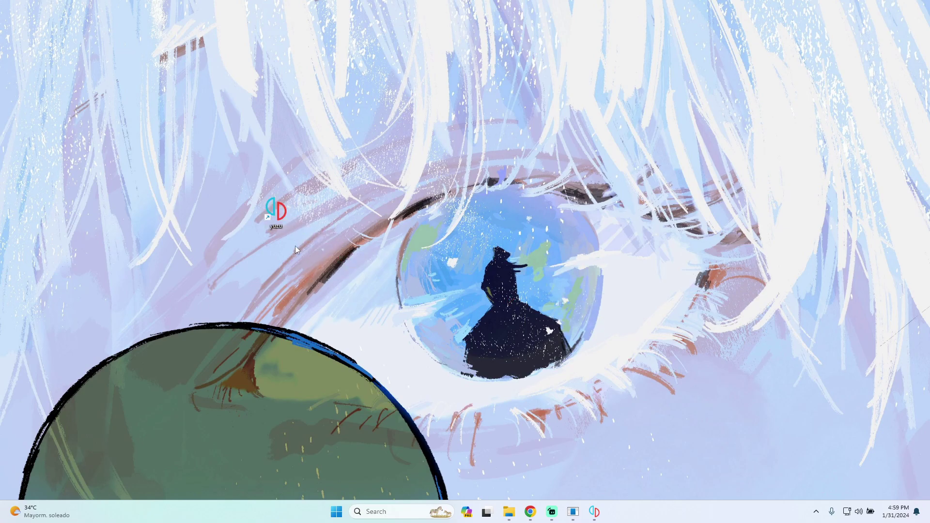
{"action": "double_click", "coordinate": [276, 215]}
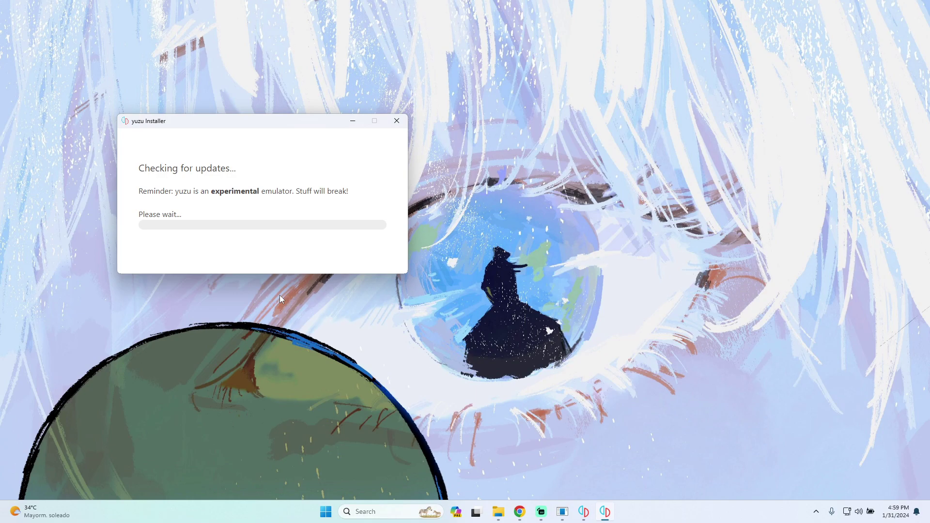
{"action": "mouse_move", "coordinate": [594, 515]}
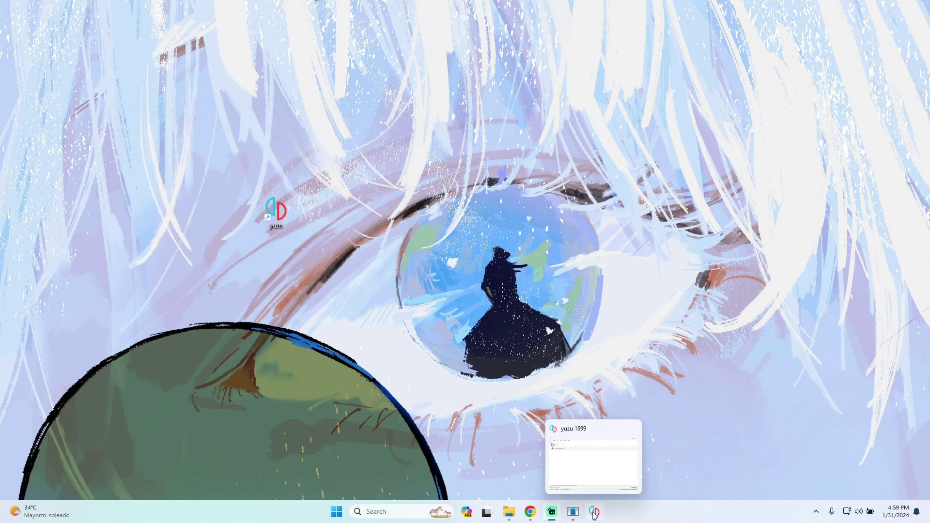
{"action": "left_click", "coordinate": [591, 483]}
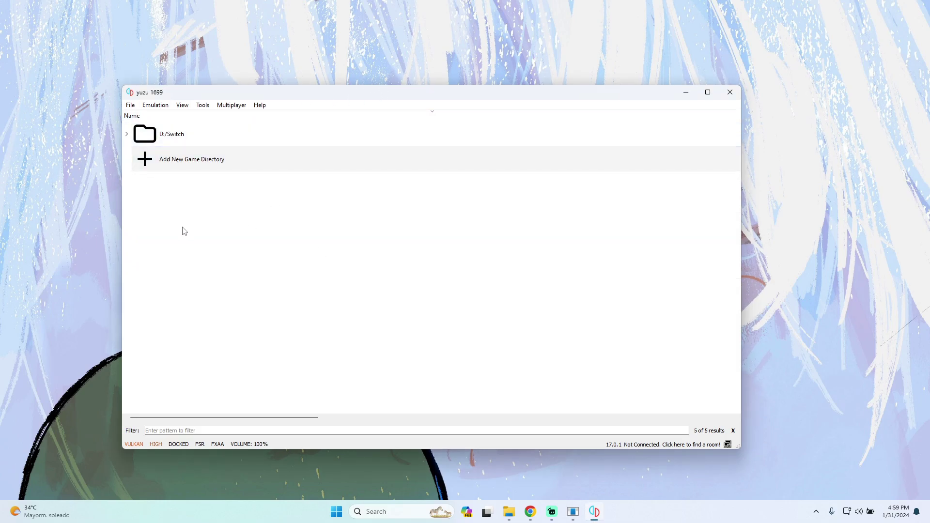
- Open Emulation > Configure... and switch to the System page
{"action": "left_click", "coordinate": [156, 105]}
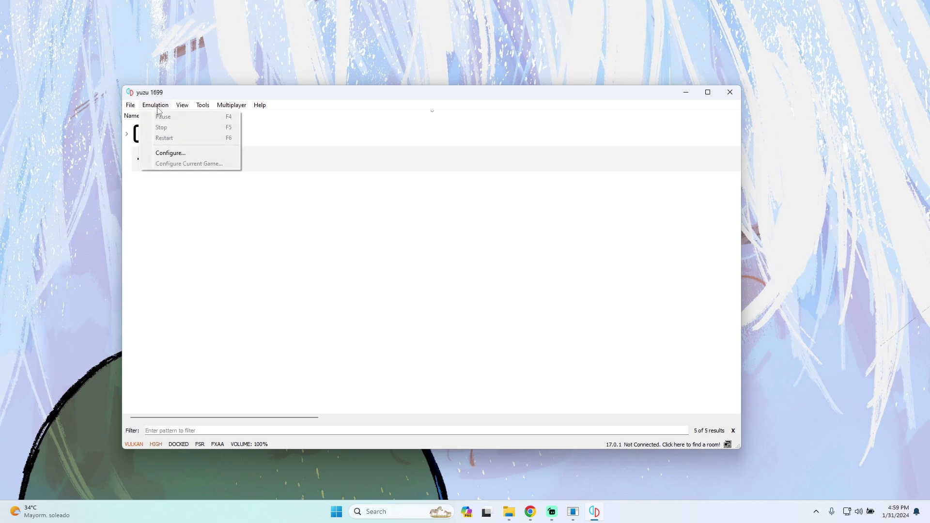
{"action": "mouse_move", "coordinate": [175, 108]}
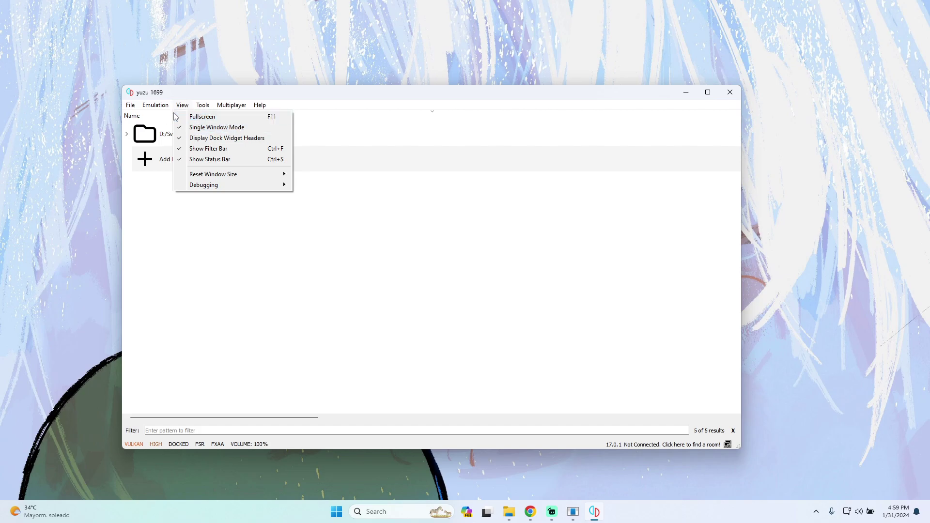
{"action": "mouse_move", "coordinate": [160, 105]}
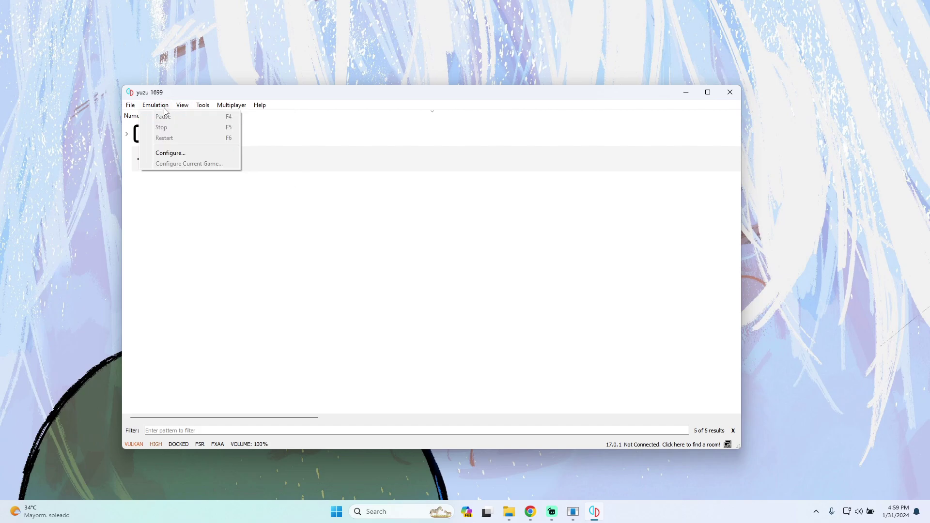
{"action": "left_click", "coordinate": [166, 153]}
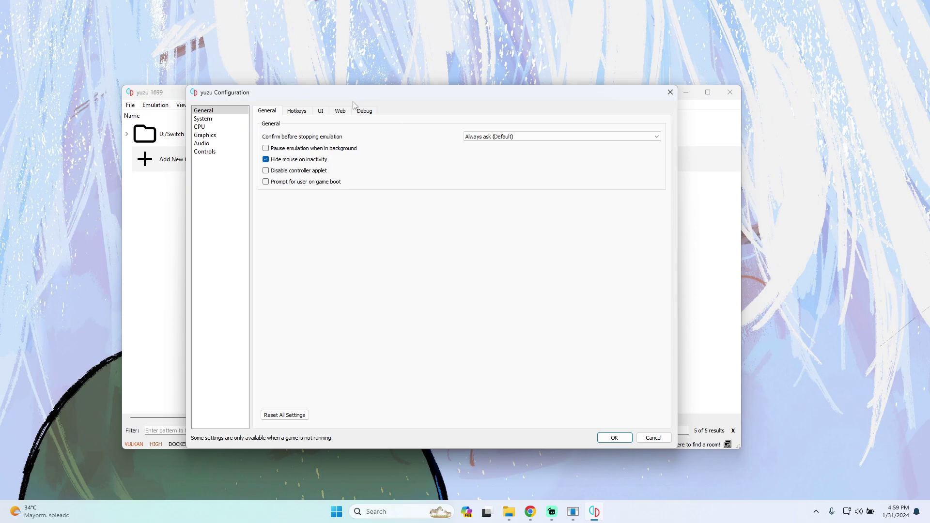
{"action": "left_click", "coordinate": [214, 125]}
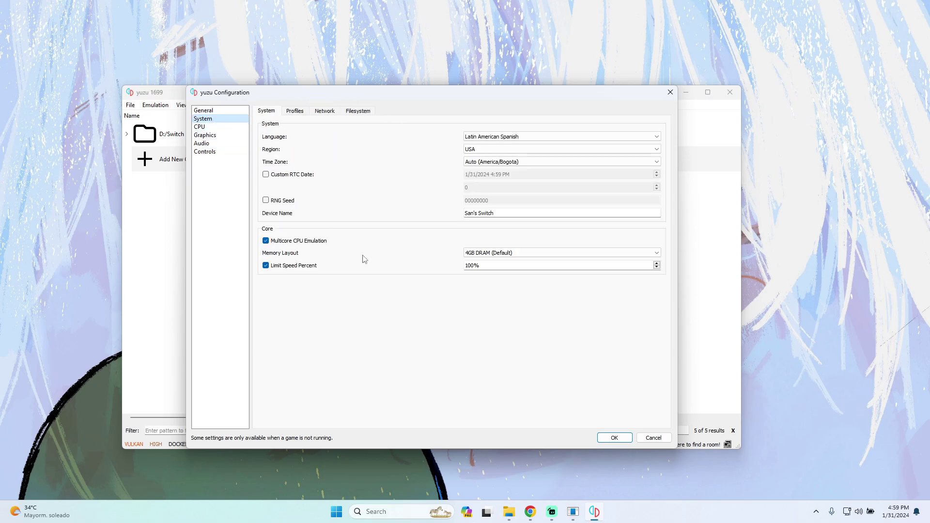